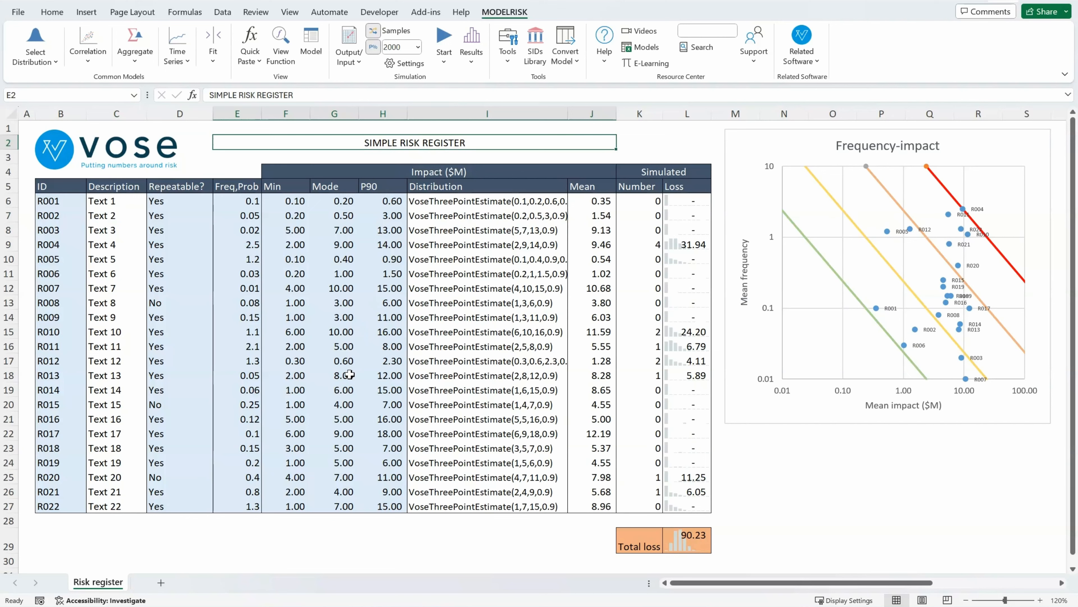
Examine the ID, Repeatable? and Freq,Prob entries for risk R001, plus the probability entry for the non-repeatable risk R008
click(79, 200)
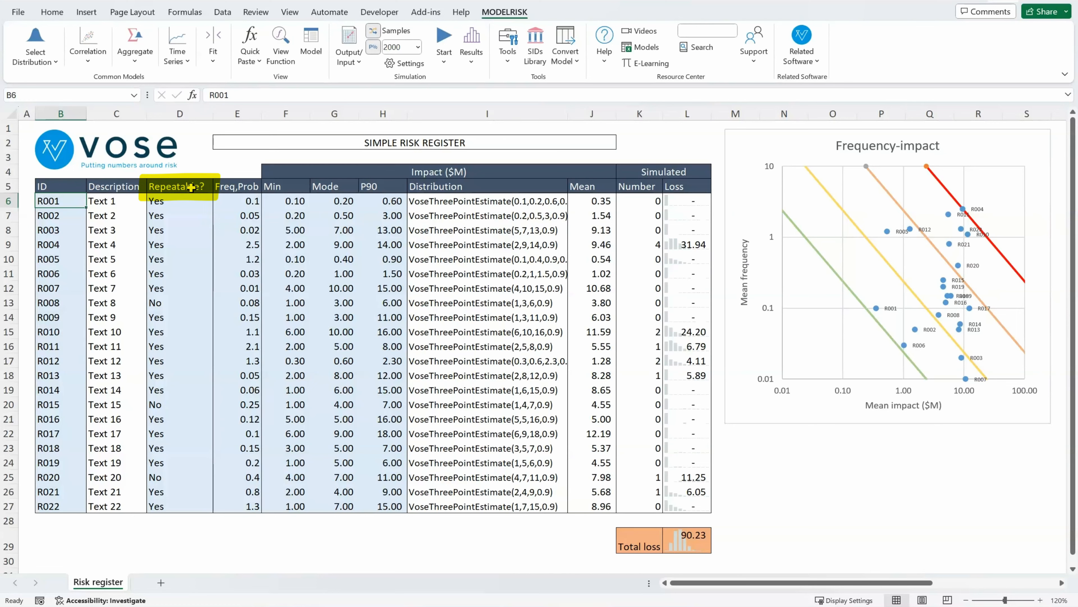
click(188, 198)
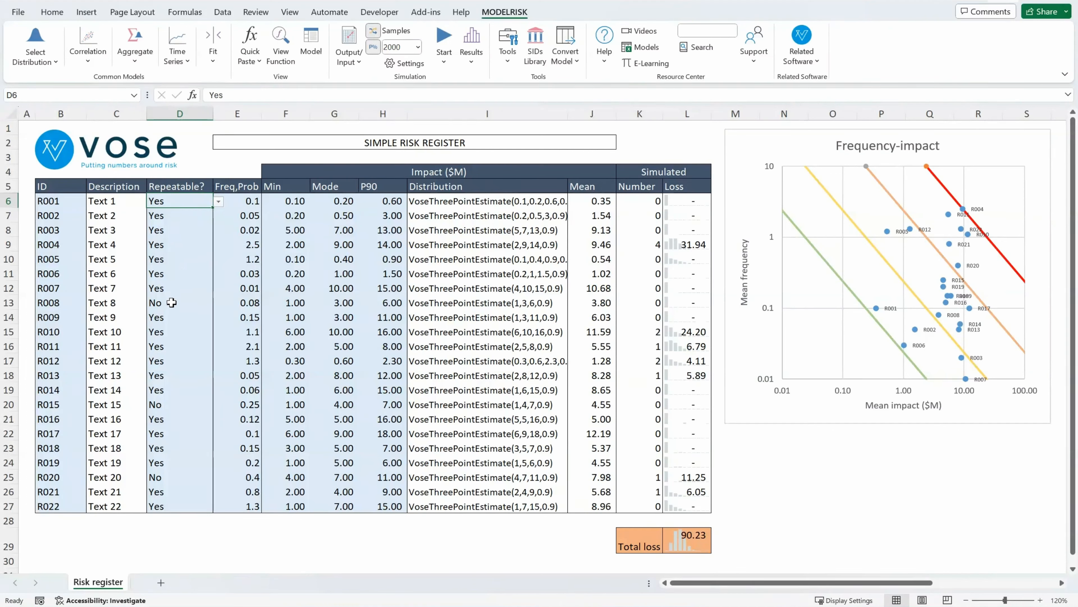
click(246, 201)
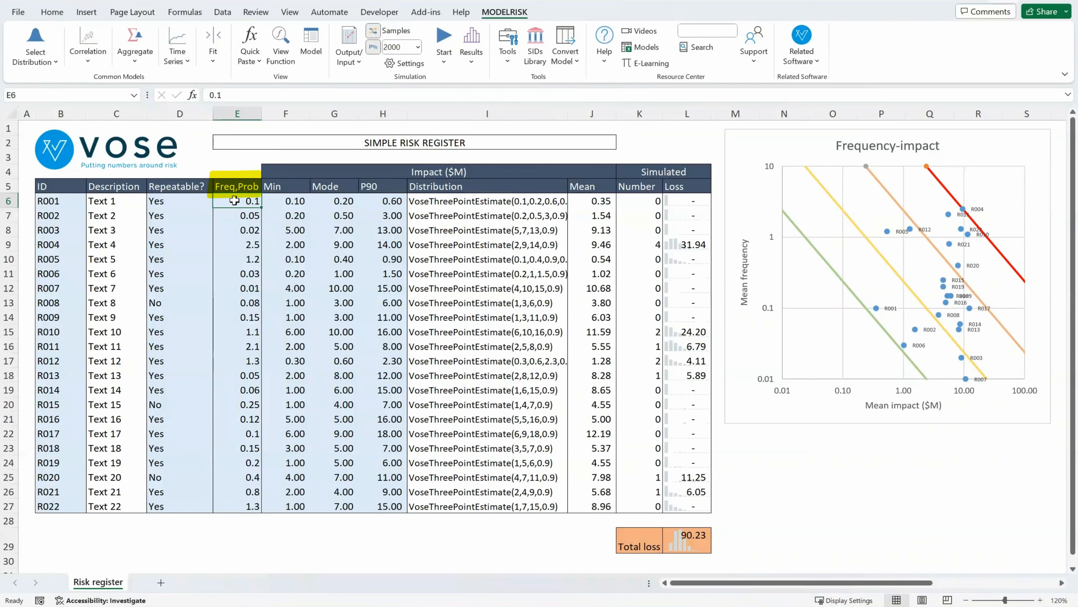
click(236, 303)
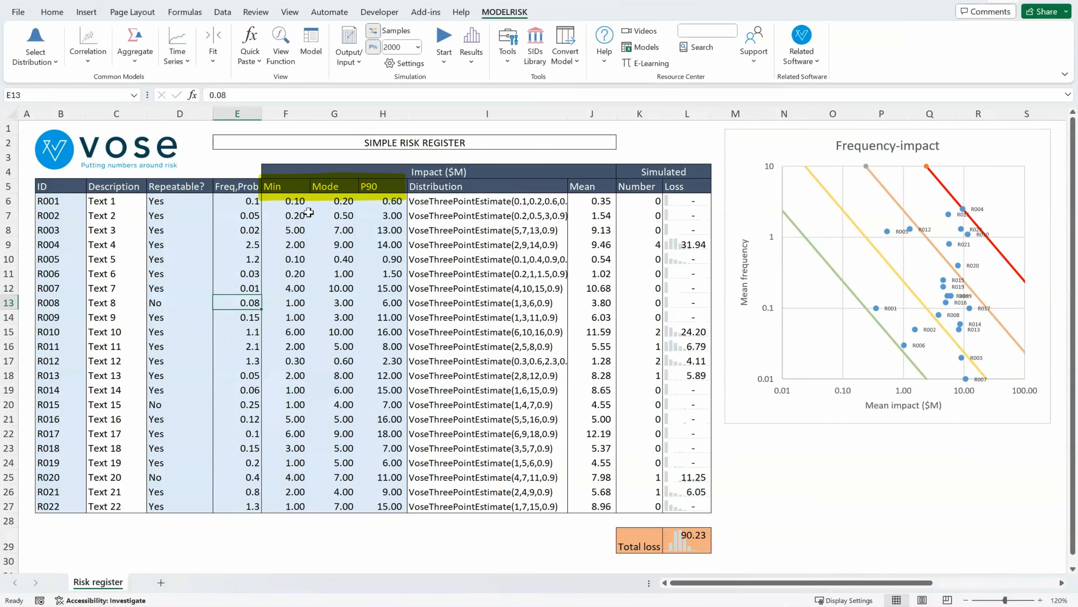
Examine the Min, Mode and P90 impact estimates entered for risk R001
click(48, 201)
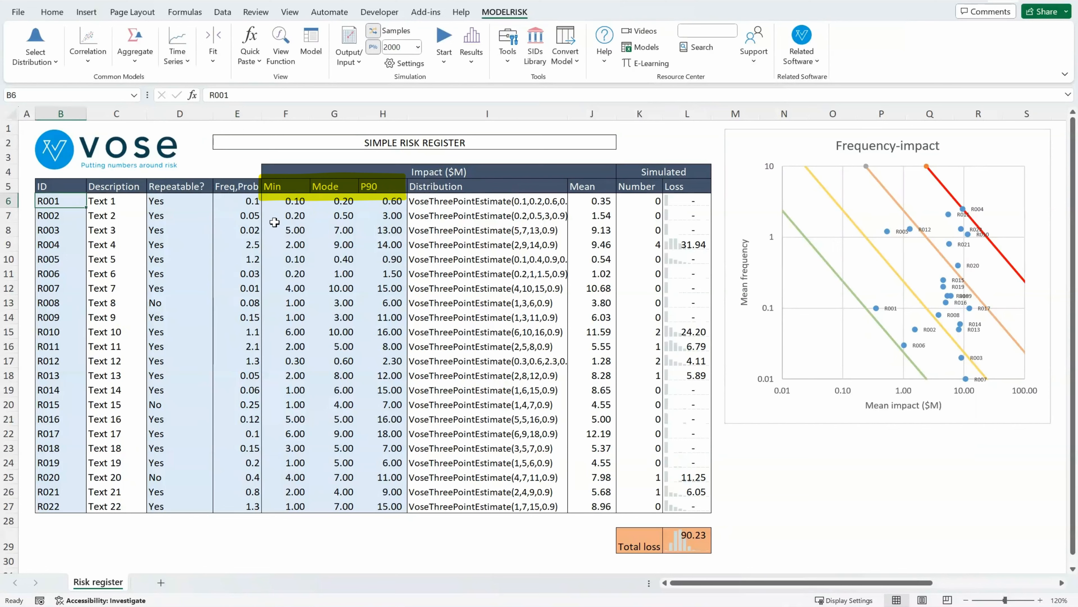
click(294, 201)
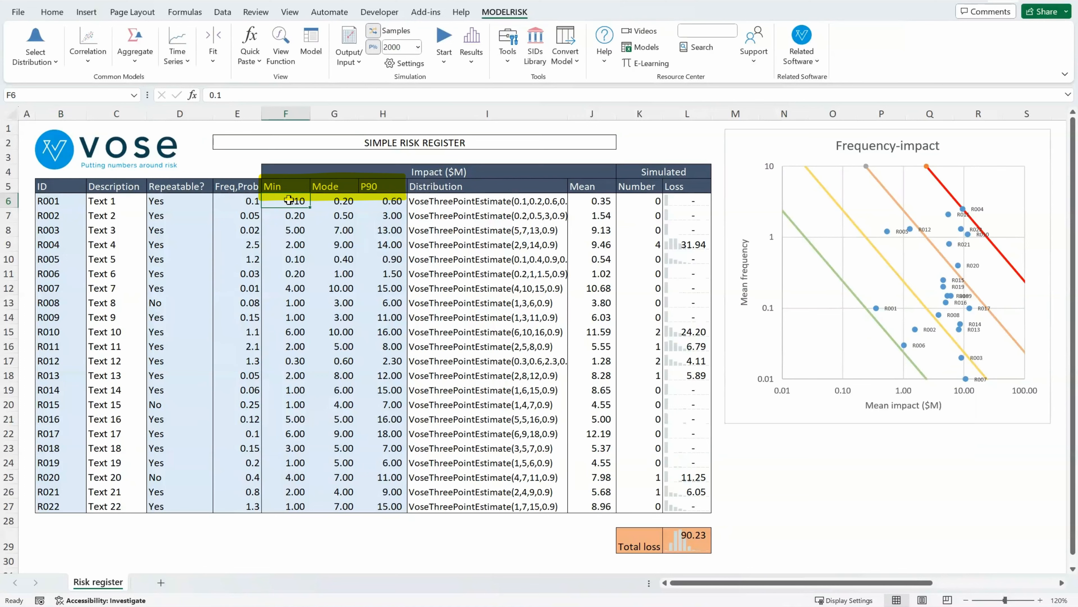
click(335, 200)
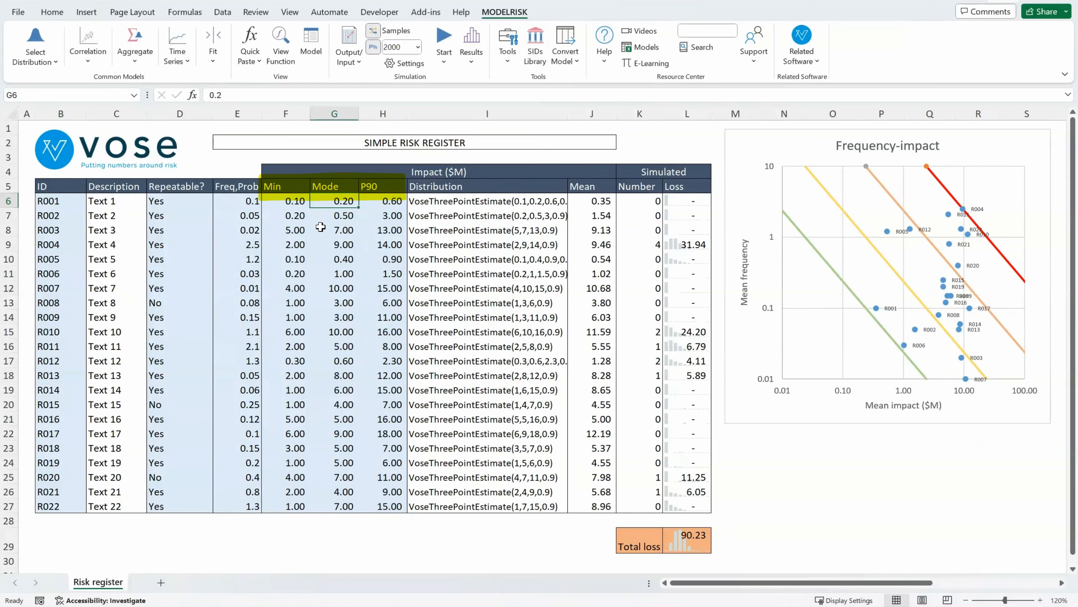
click(379, 200)
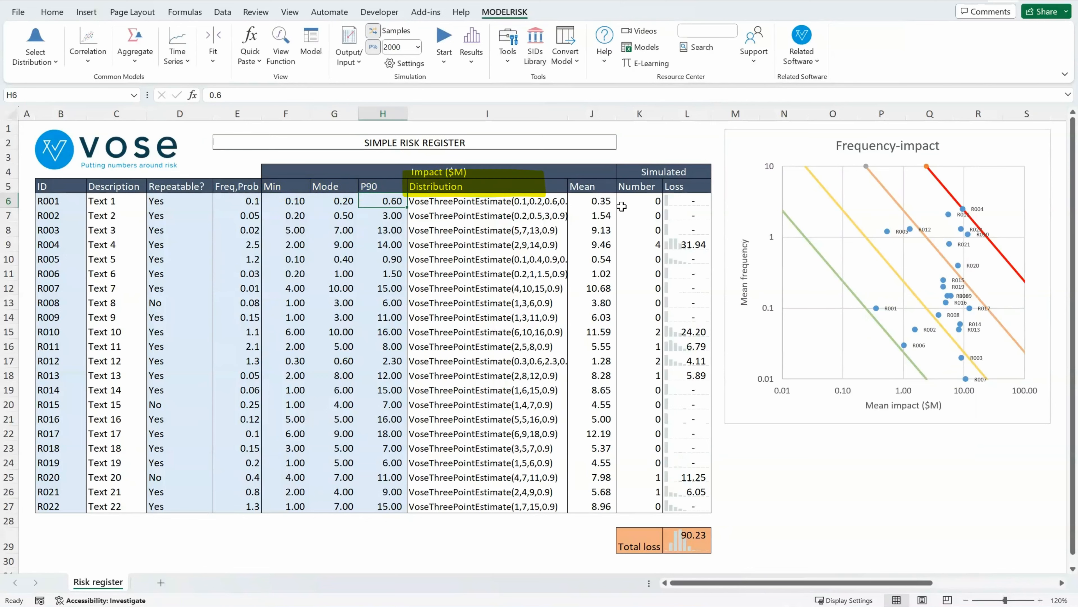
Inspect the three-point estimate formula in cell I6, including its Object suffix, and view its distribution details
click(530, 207)
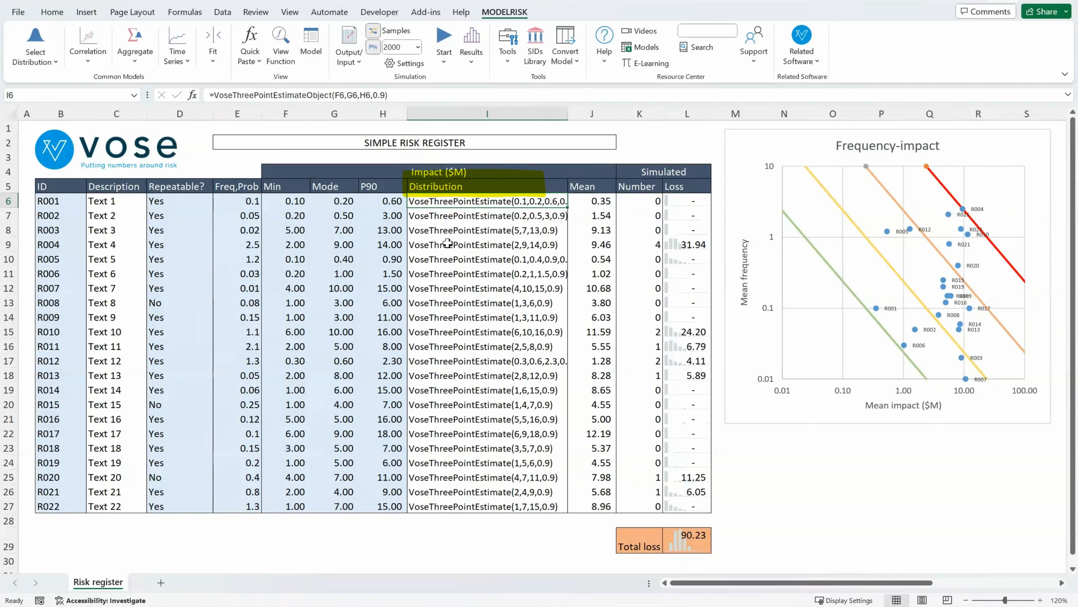
key(F2)
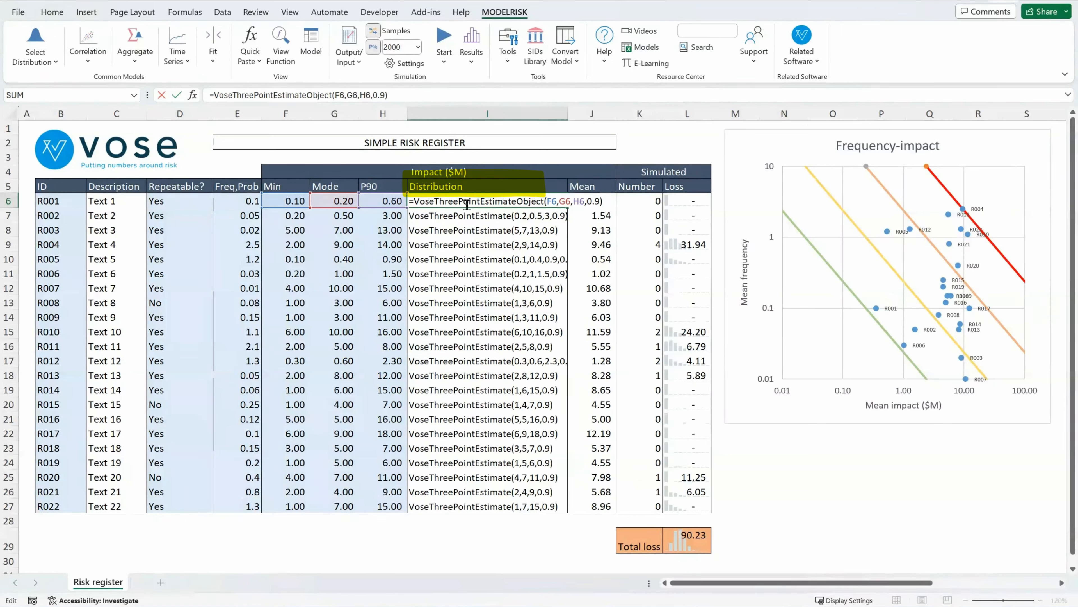
drag(515, 200, 434, 201)
drag(516, 200, 545, 200)
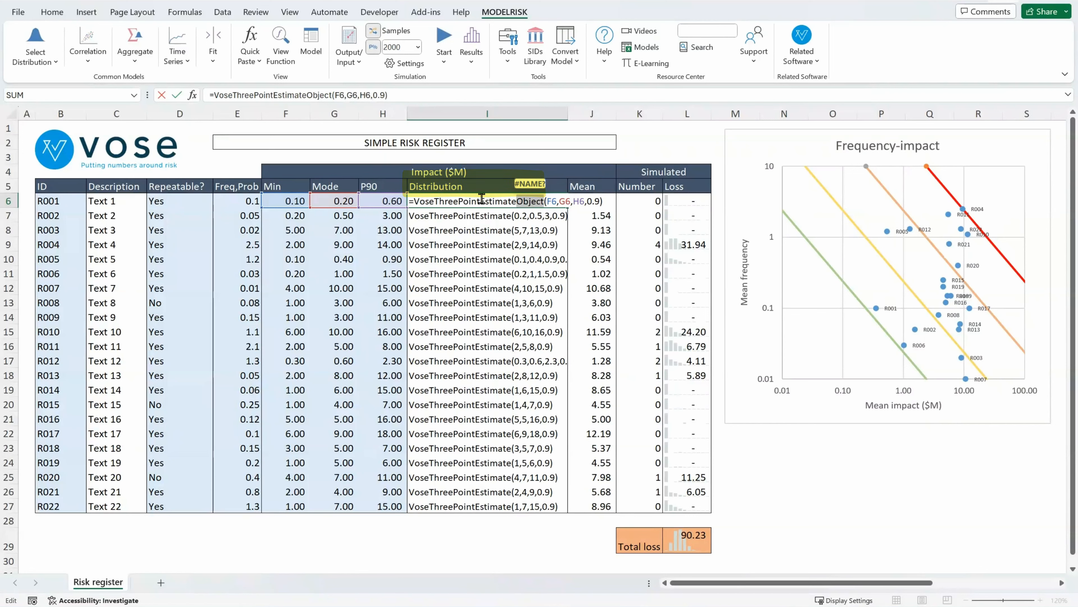
key(Escape)
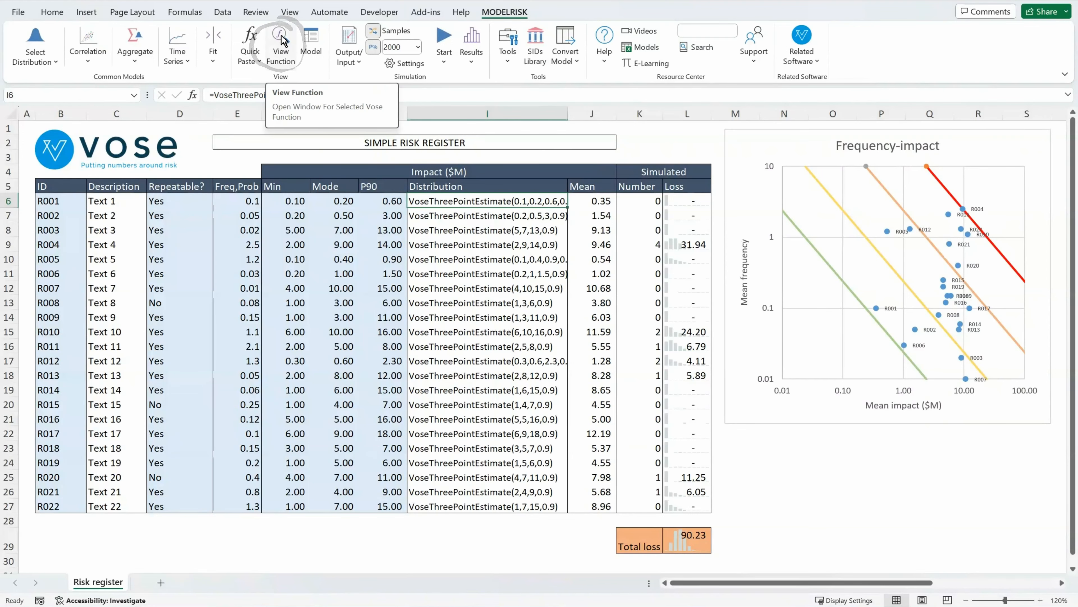
click(292, 66)
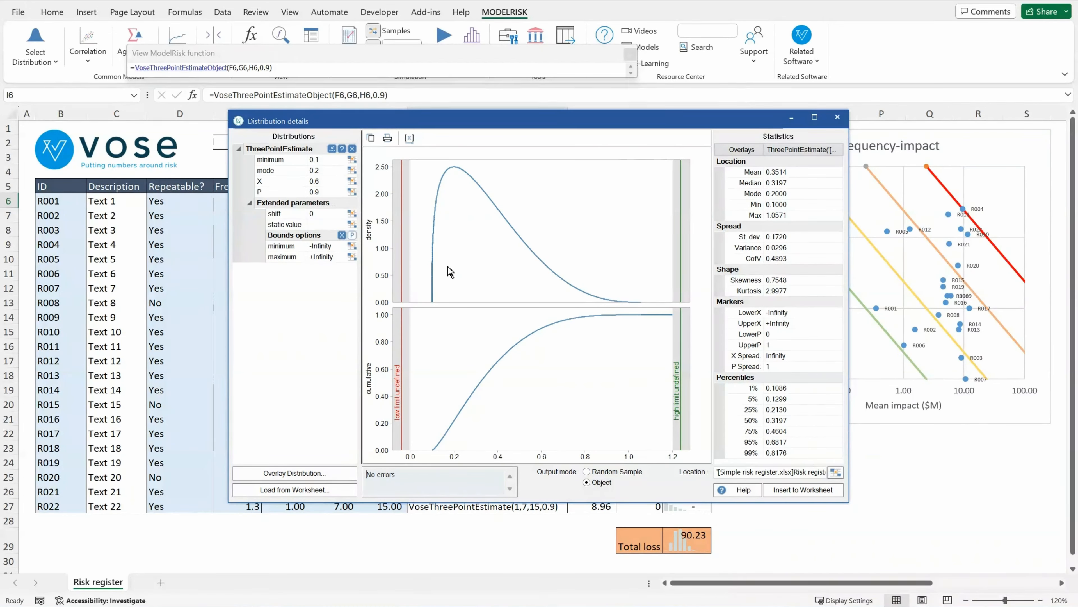
click(837, 118)
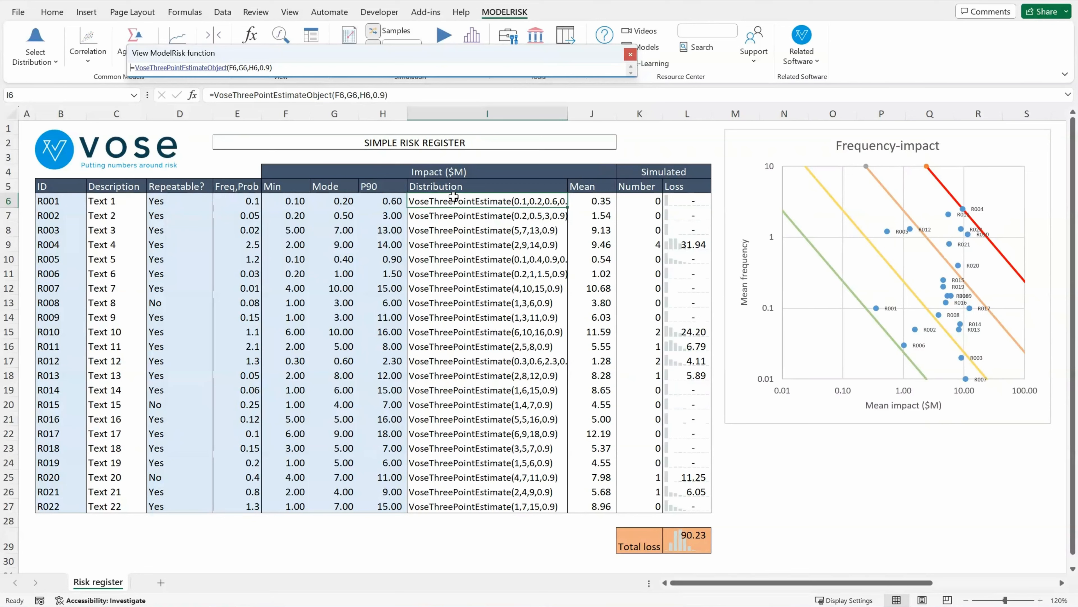
Inspect the mean formula in cell J6, close the ModelRisk function viewer, and check the data ranges plotted in the Frequency-impact chart
click(596, 203)
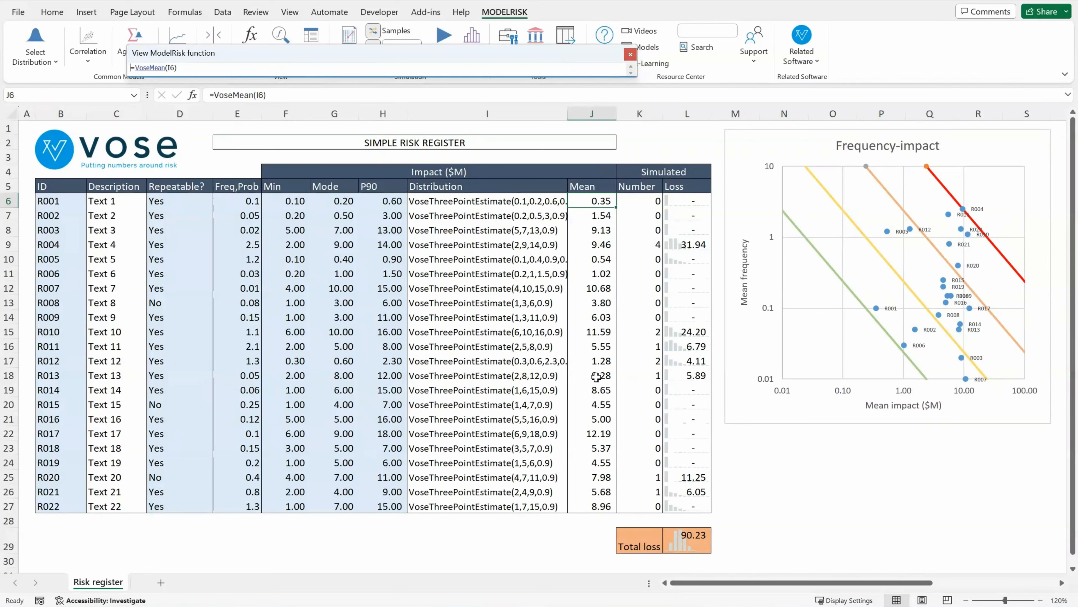
key(F2)
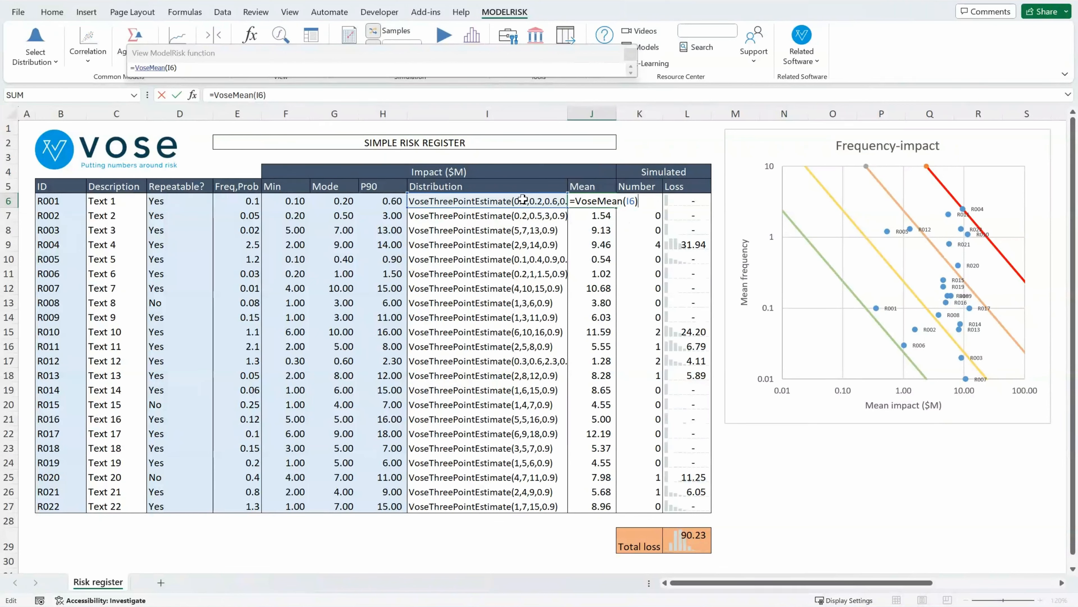
key(ctrl+Return)
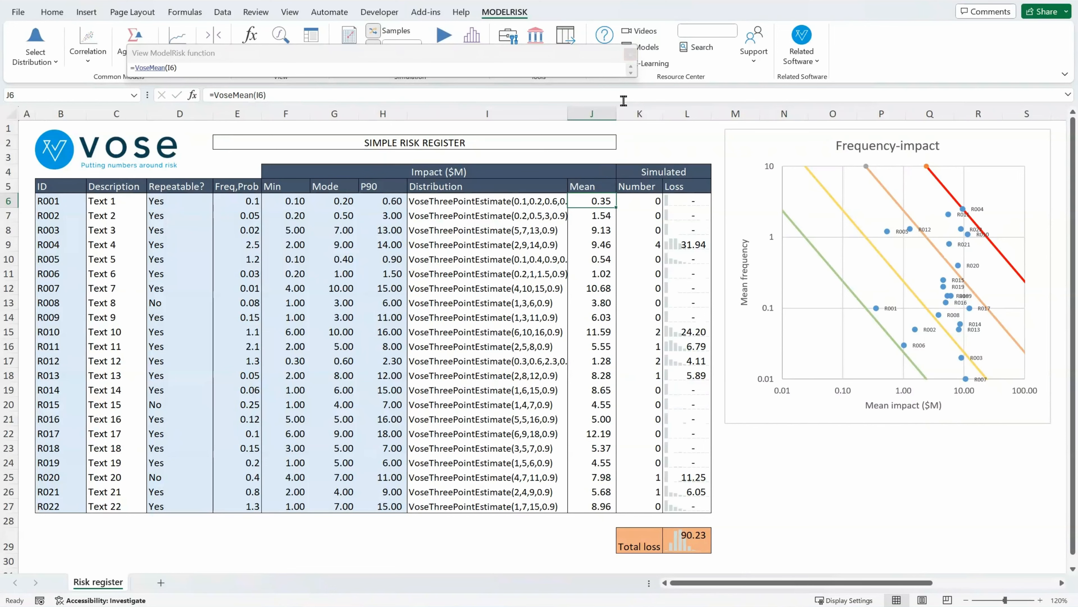
click(630, 55)
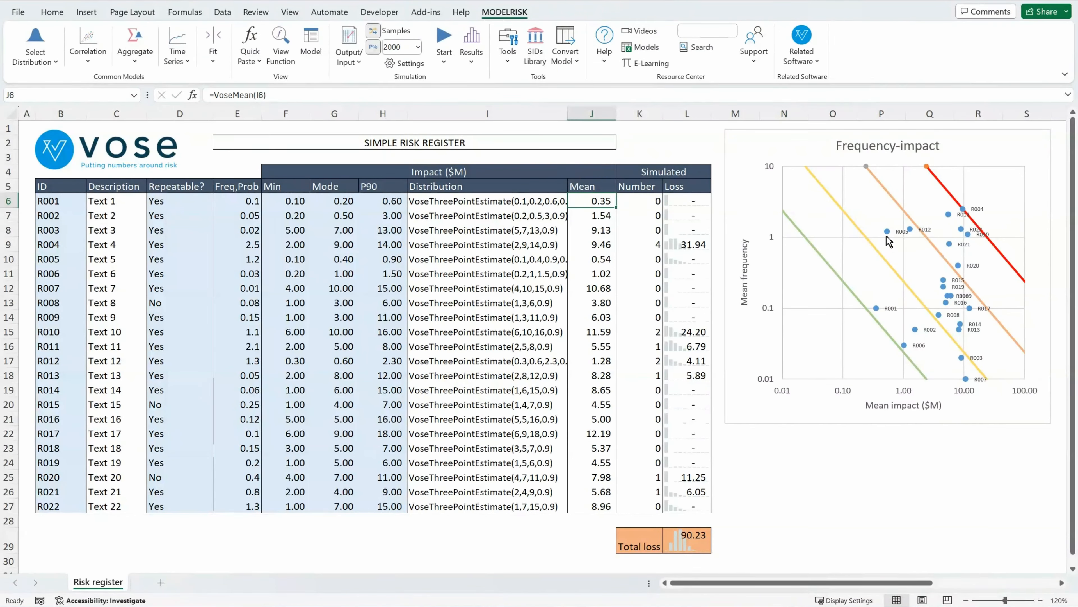
click(885, 233)
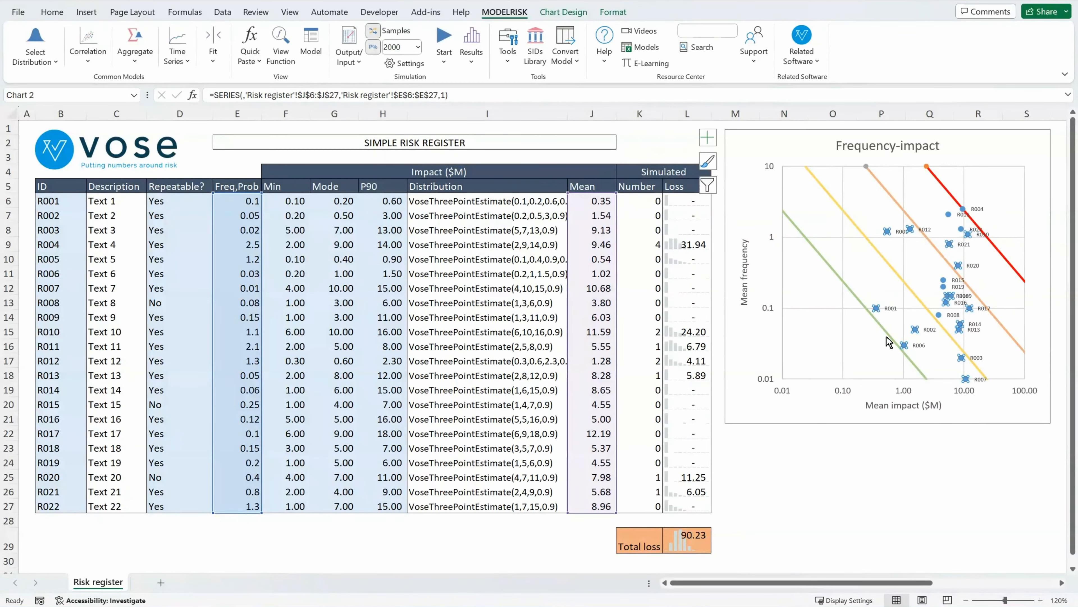
Inspect the formula in cell K6 that simulates the number of occurrences for risk R001
click(649, 200)
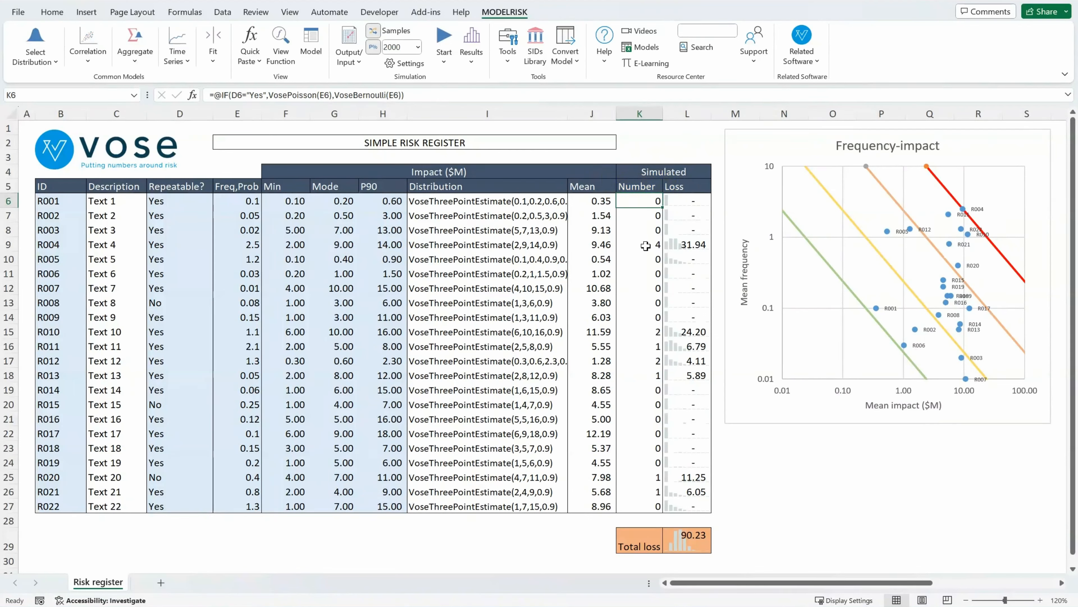
key(F2)
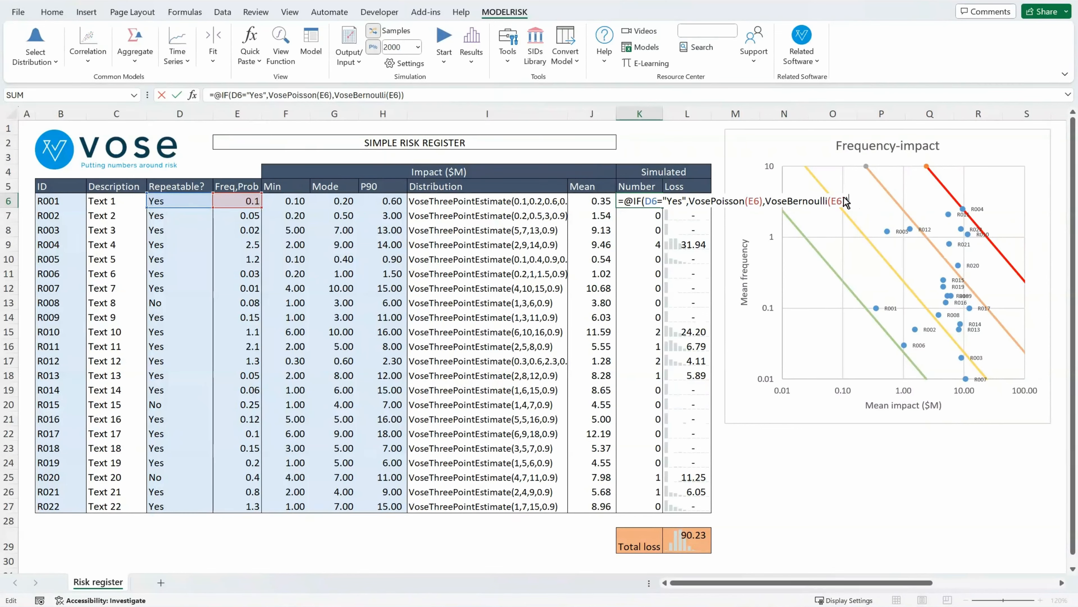
key(ctrl+Return)
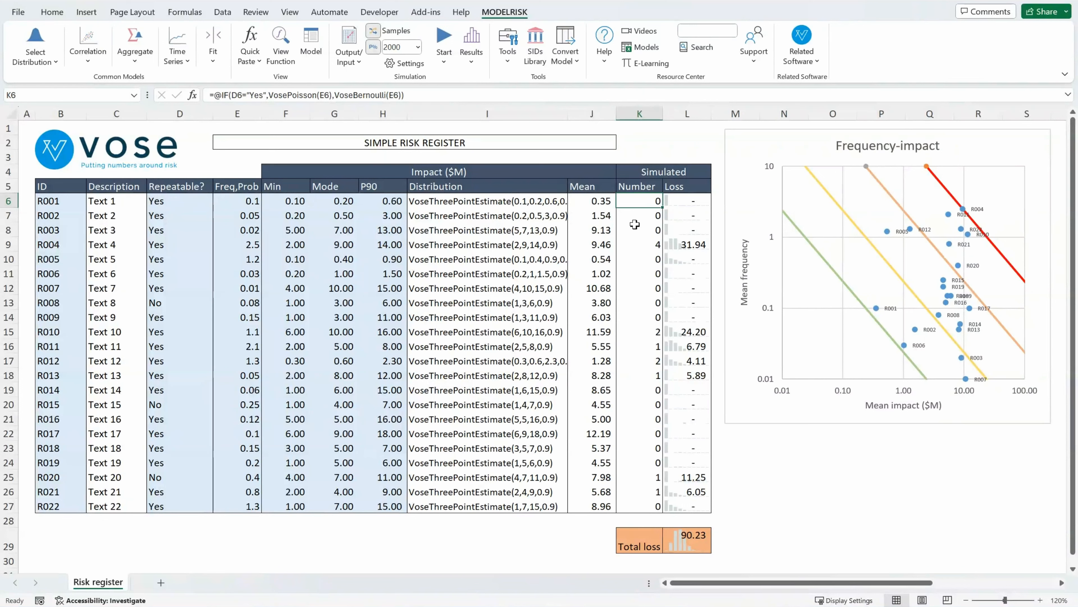
Review risk R004's repeatable and frequency inputs and view the Poisson distribution behind its simulated number in K9
click(644, 246)
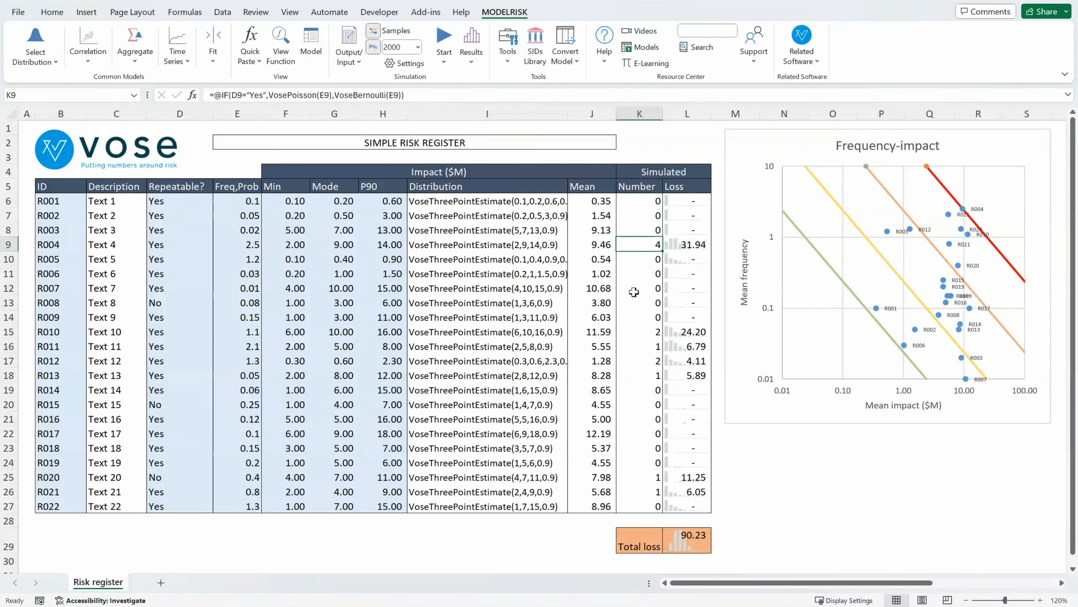
click(171, 243)
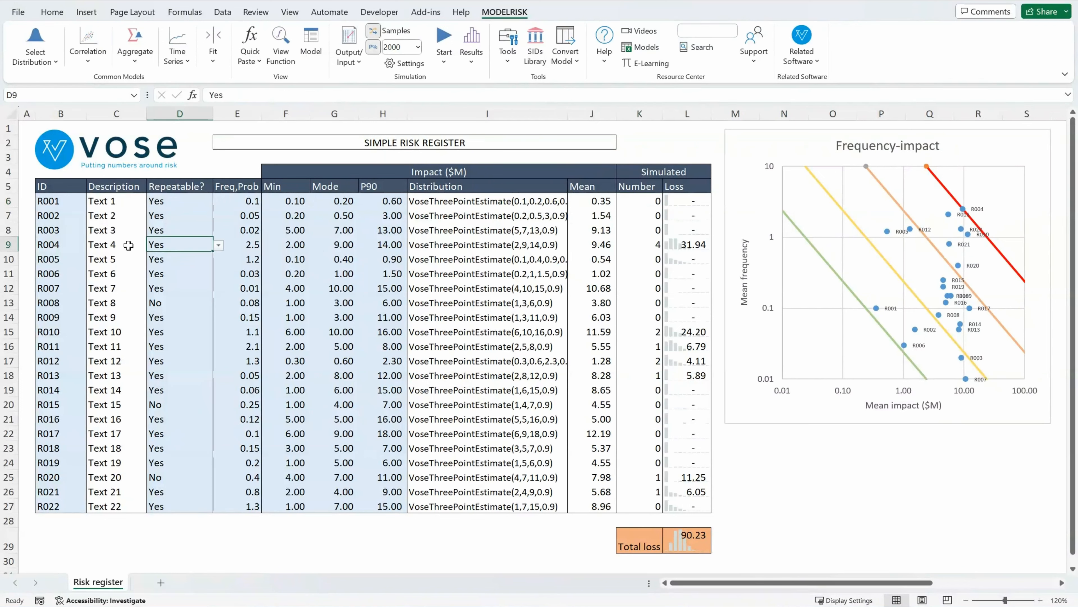
click(250, 244)
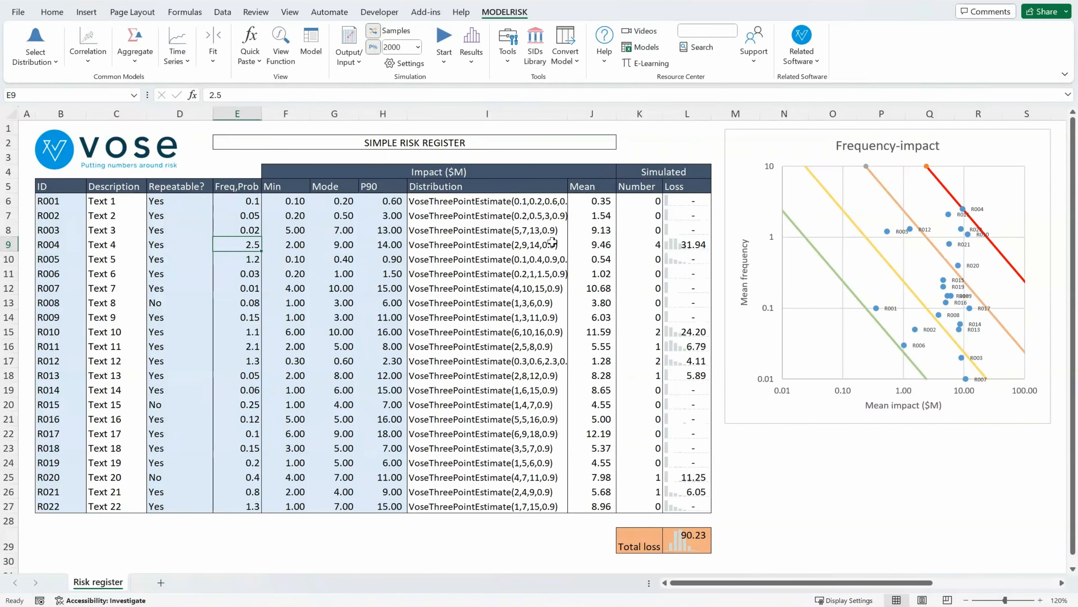
click(651, 247)
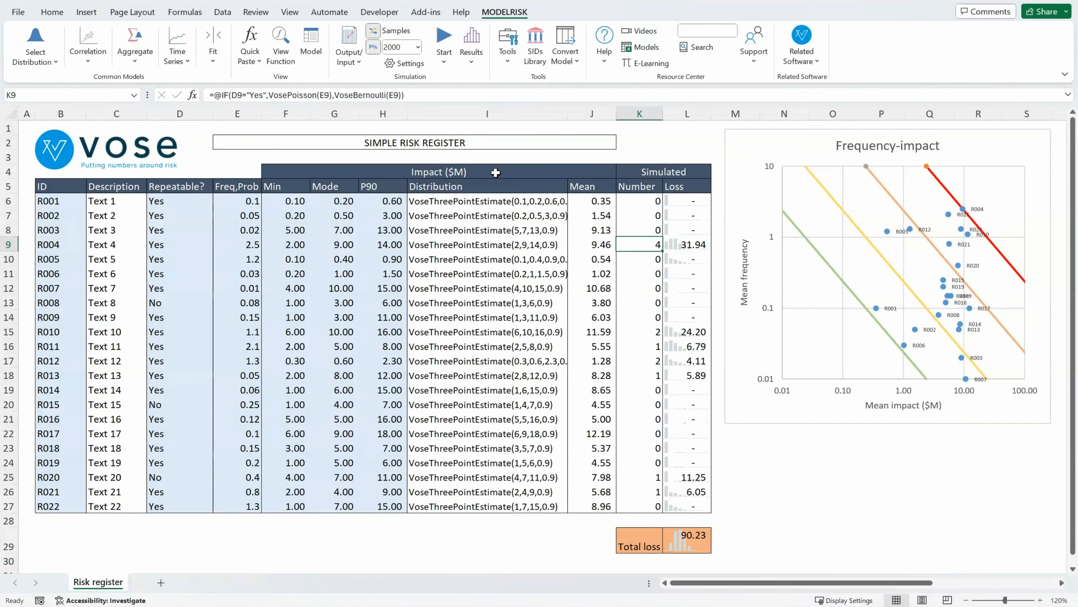
click(279, 41)
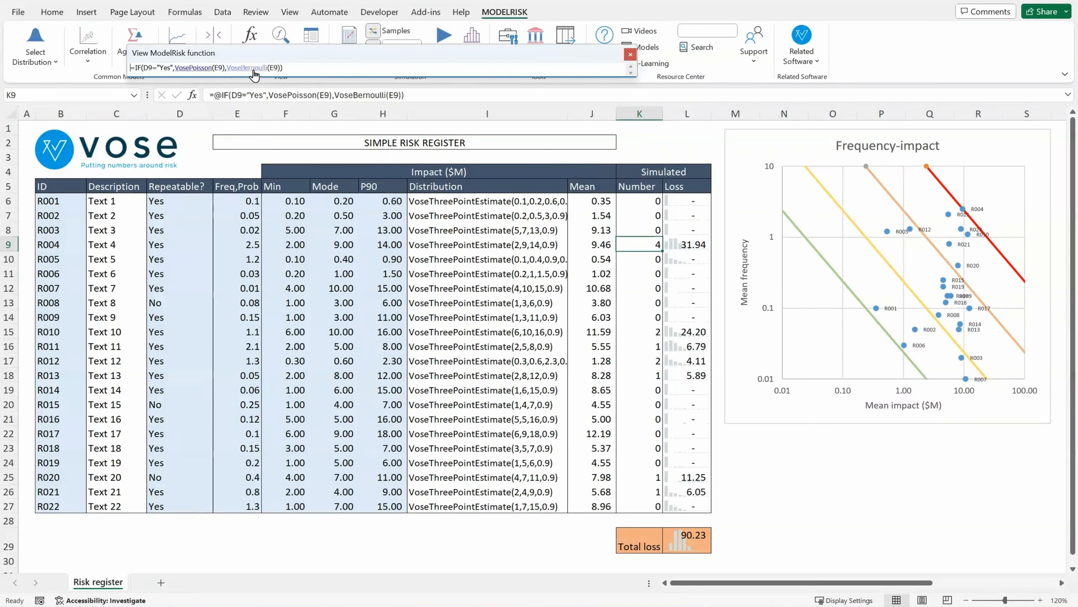
click(193, 68)
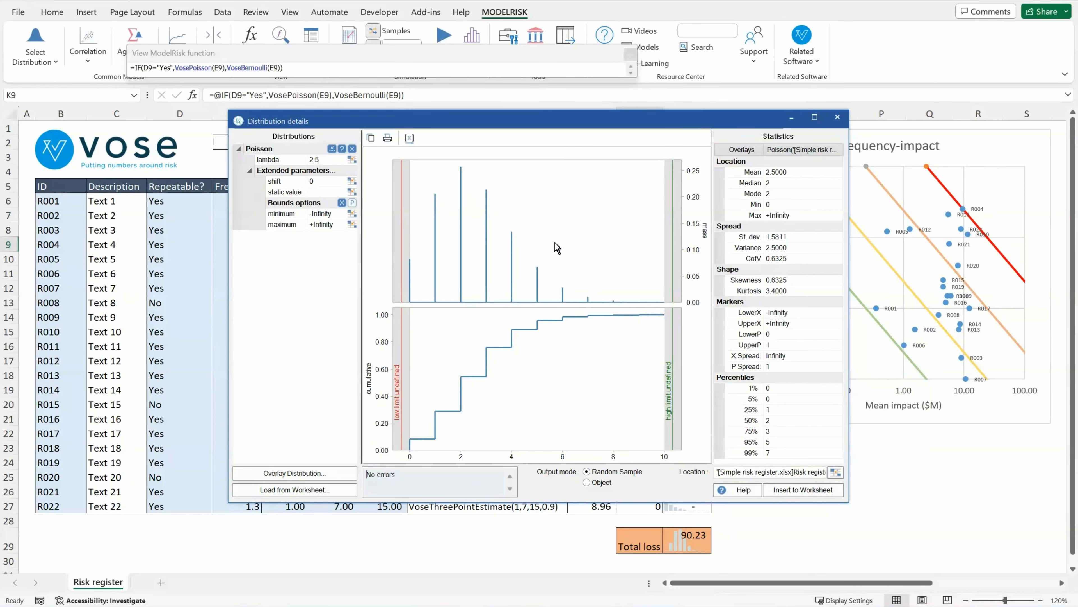
click(837, 117)
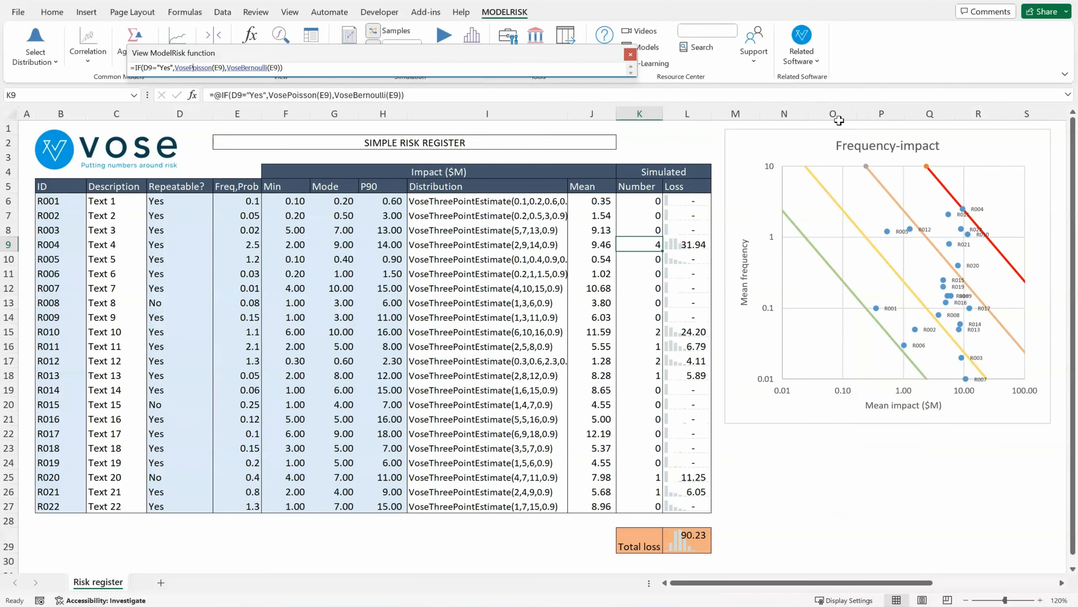
For risk R003, open the Poisson and Bernoulli distributions used in K8 and arrange their detail windows next to each other for comparison
click(232, 231)
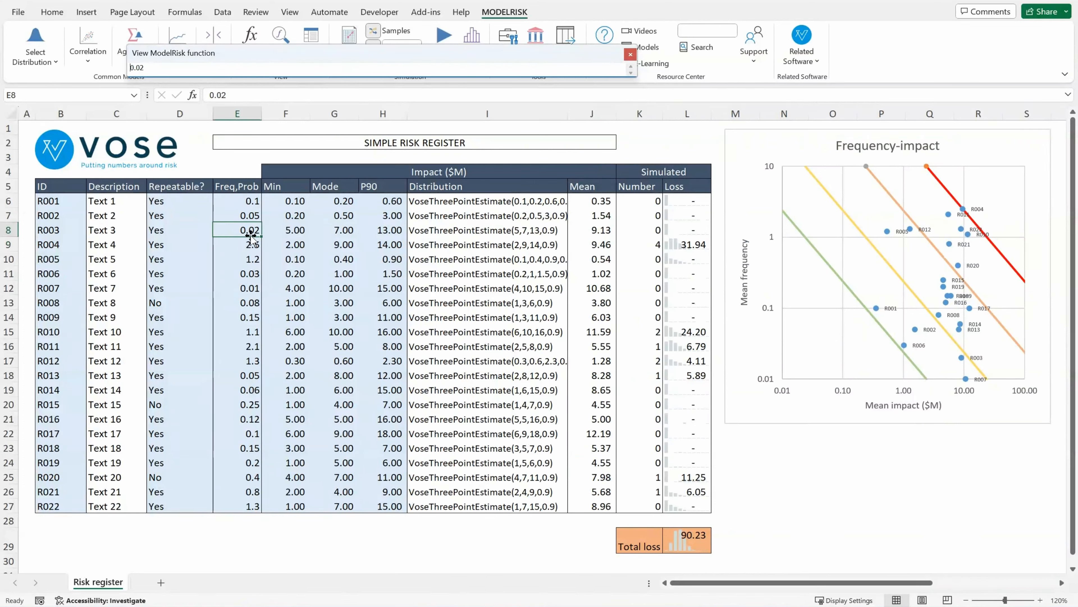
click(649, 233)
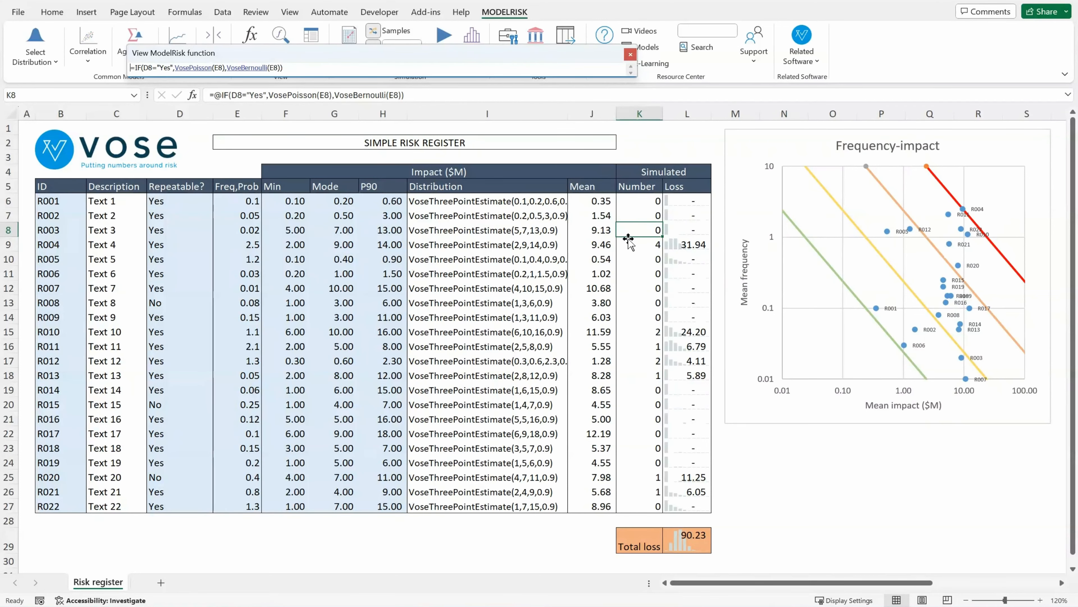
click(198, 68)
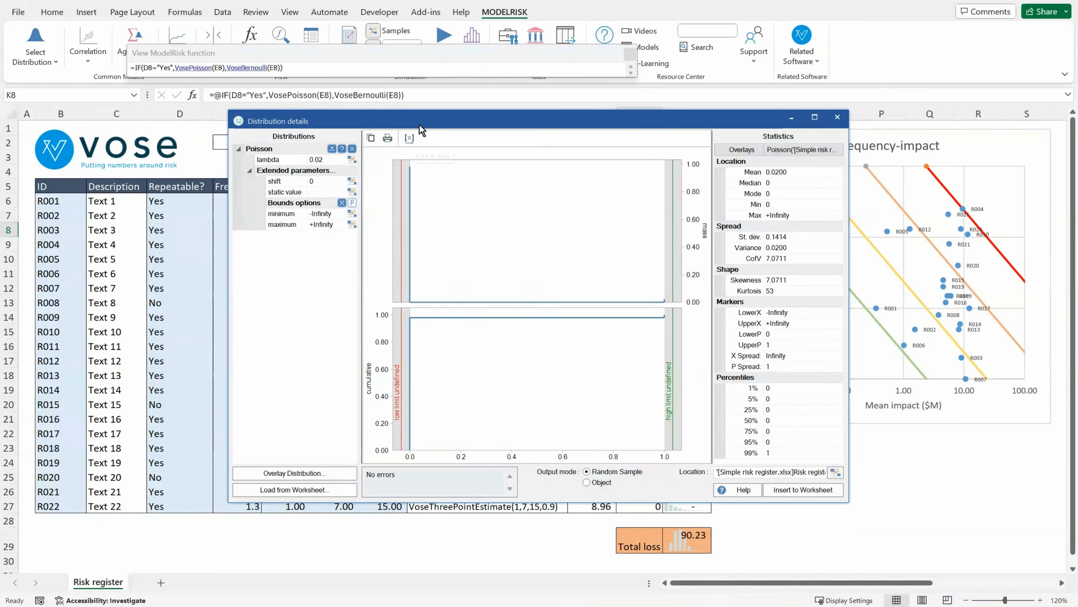
drag(424, 118, 206, 183)
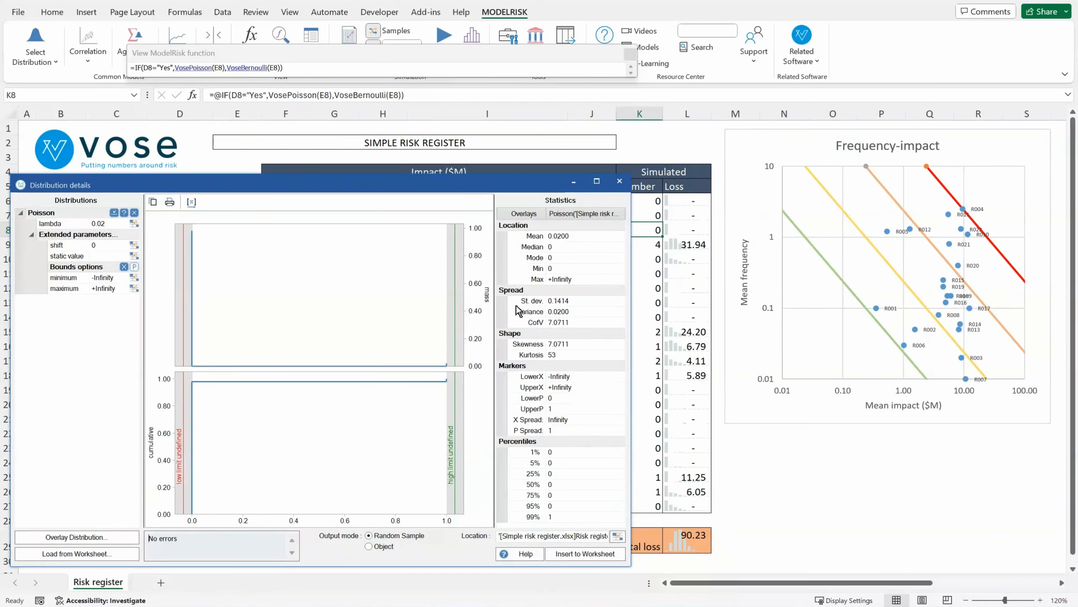
click(247, 67)
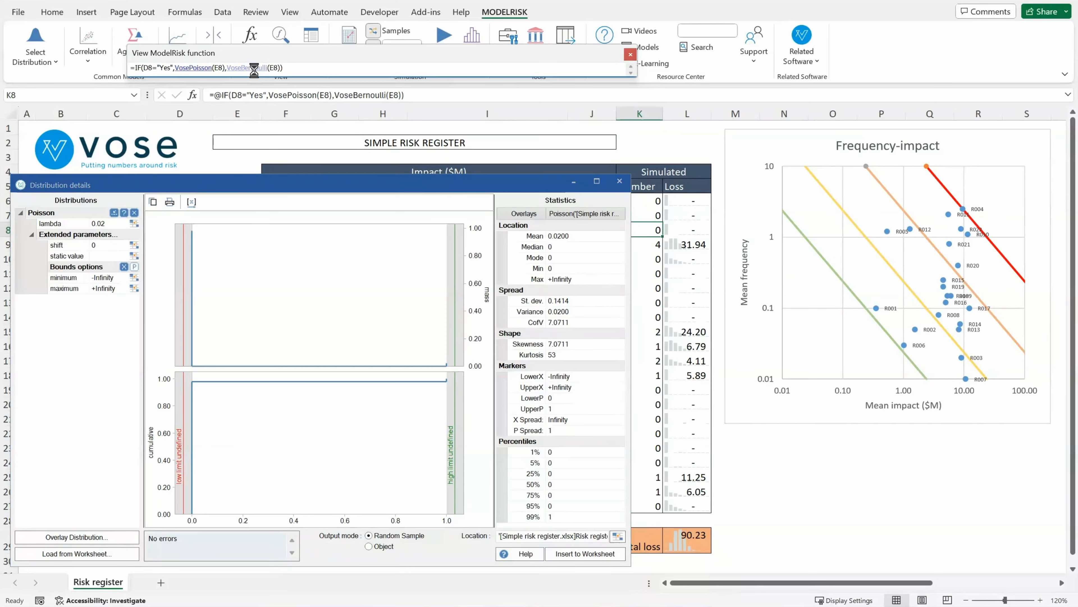
drag(350, 121, 423, 191)
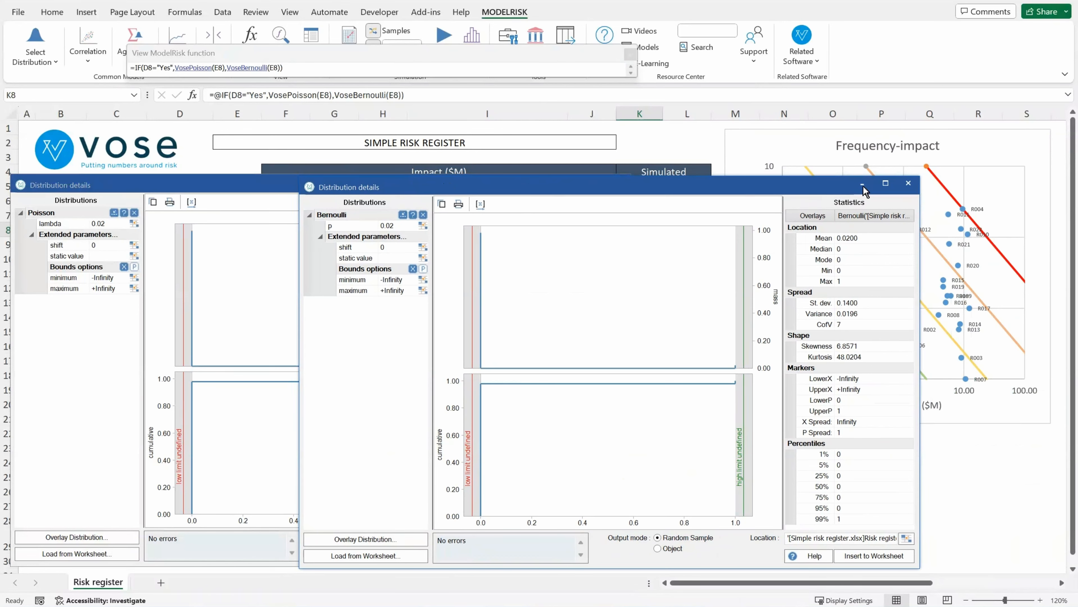
Close the Bernoulli and Poisson distribution details and inspect the simulated loss formula for risk R001 in cell L6
click(911, 184)
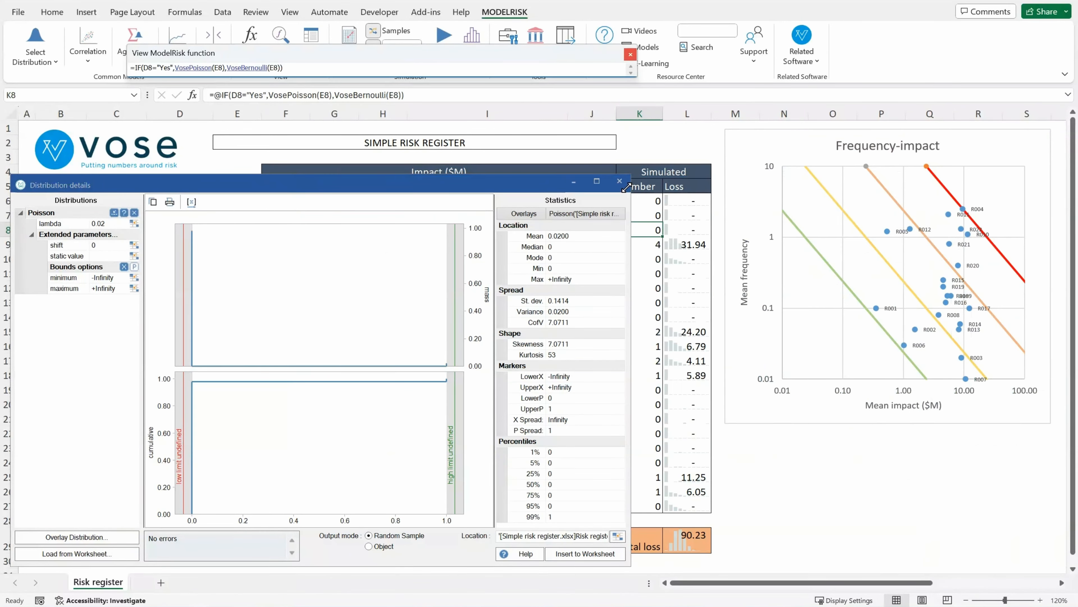
click(619, 182)
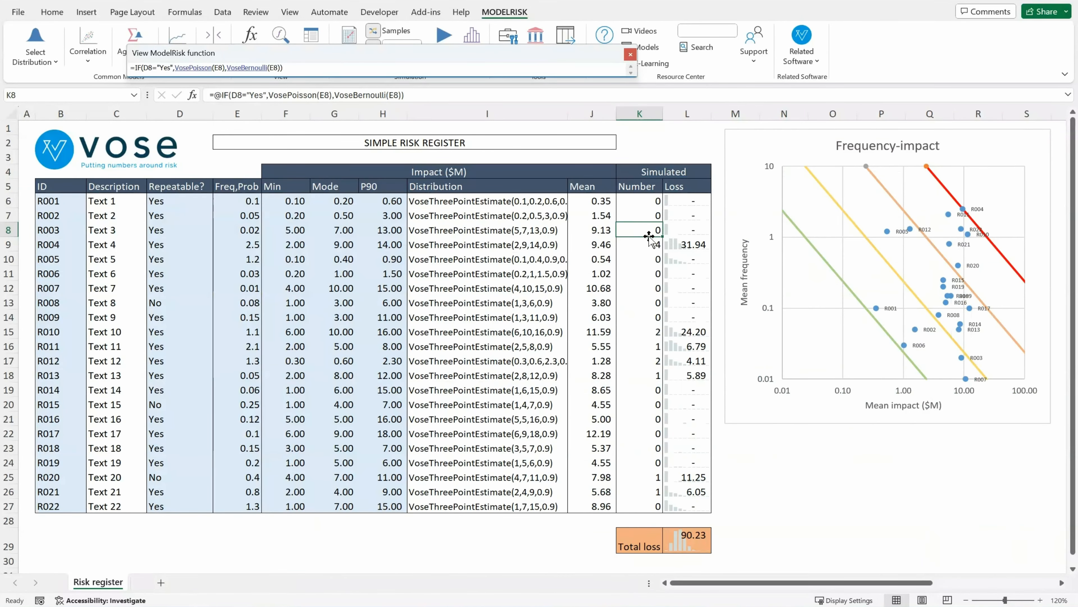
double_click(687, 200)
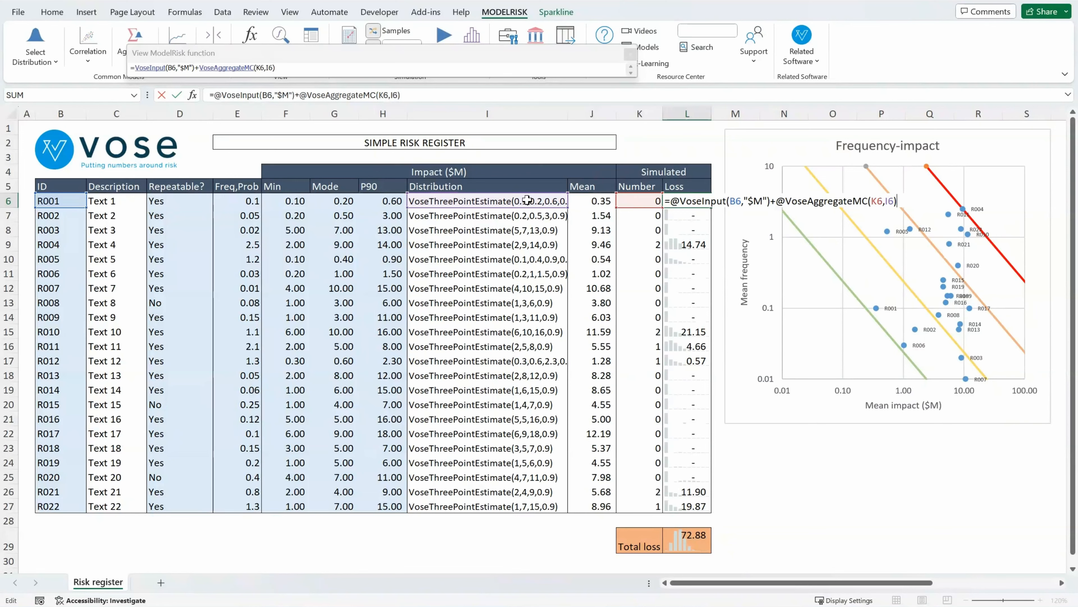
key(Escape)
For risk R004's simulated loss in L9, view the VoseAggregateMC frequency, severity and aggregate distributions, and close them without inserting anything
click(676, 245)
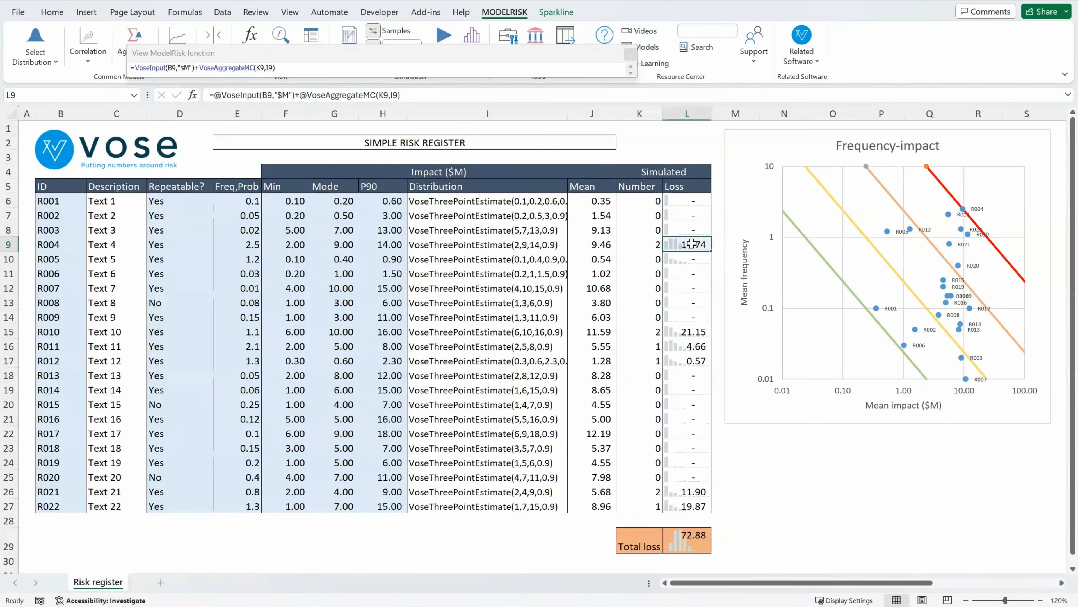
click(233, 67)
click(231, 68)
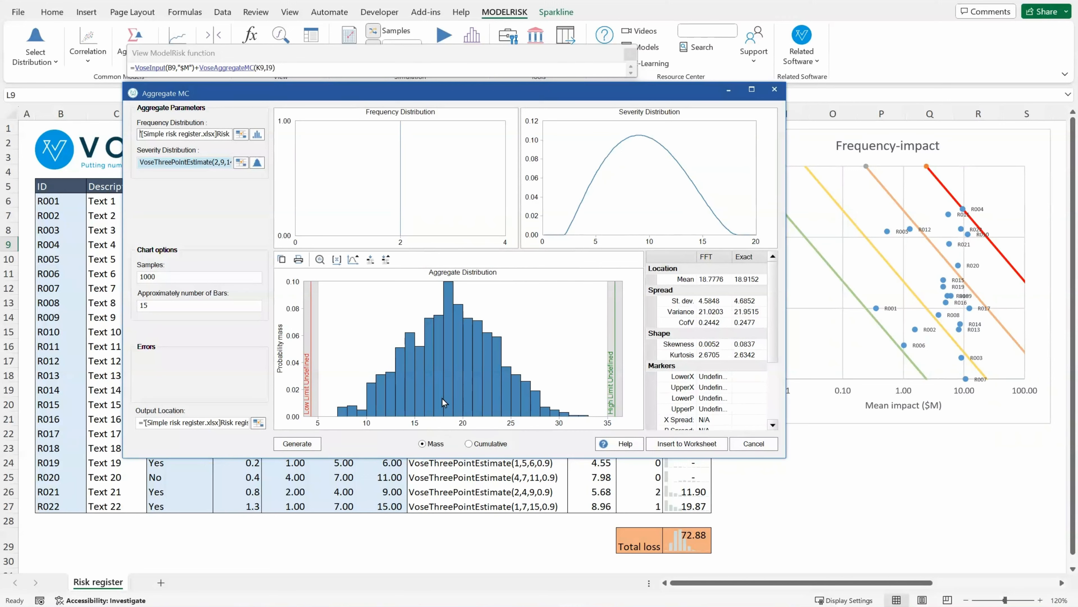
click(751, 450)
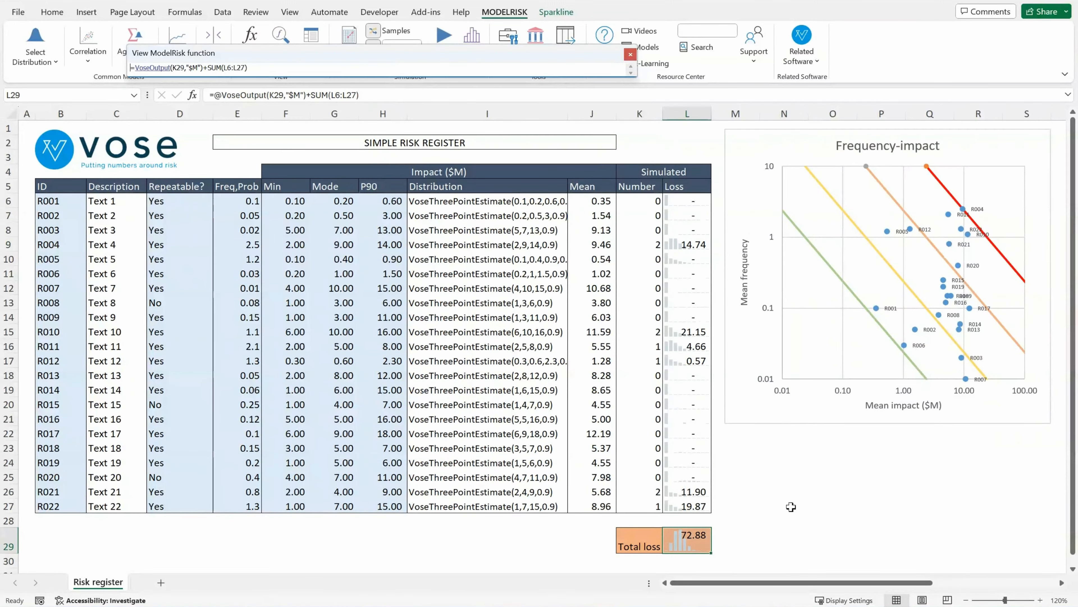
Inspect the Total loss formula in cell L29 and the range it sums, leave it unedited, and close the ModelRisk function viewer
key(F2)
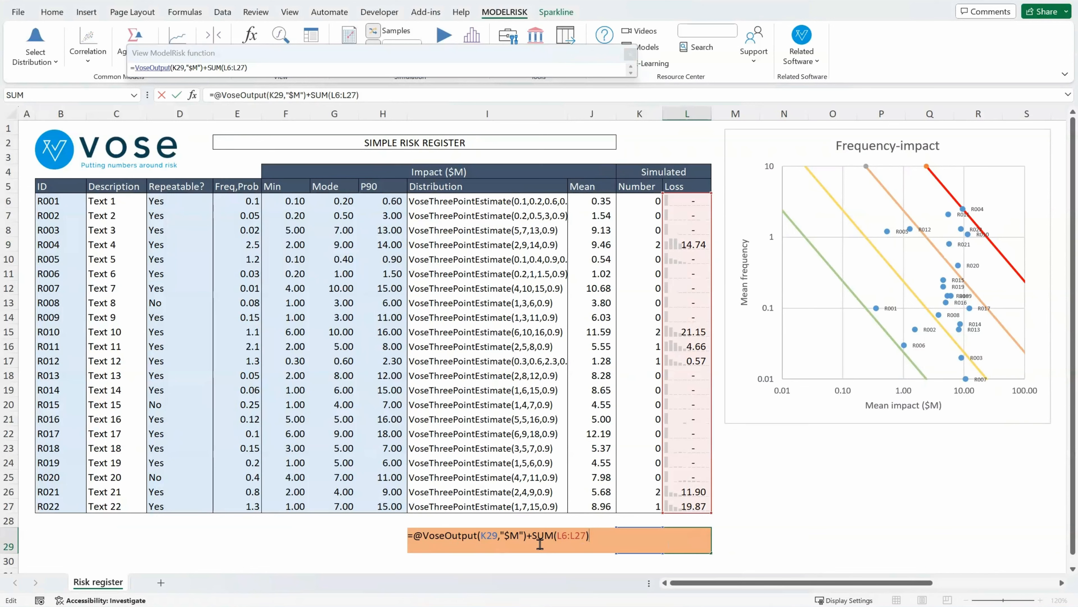
key(Escape)
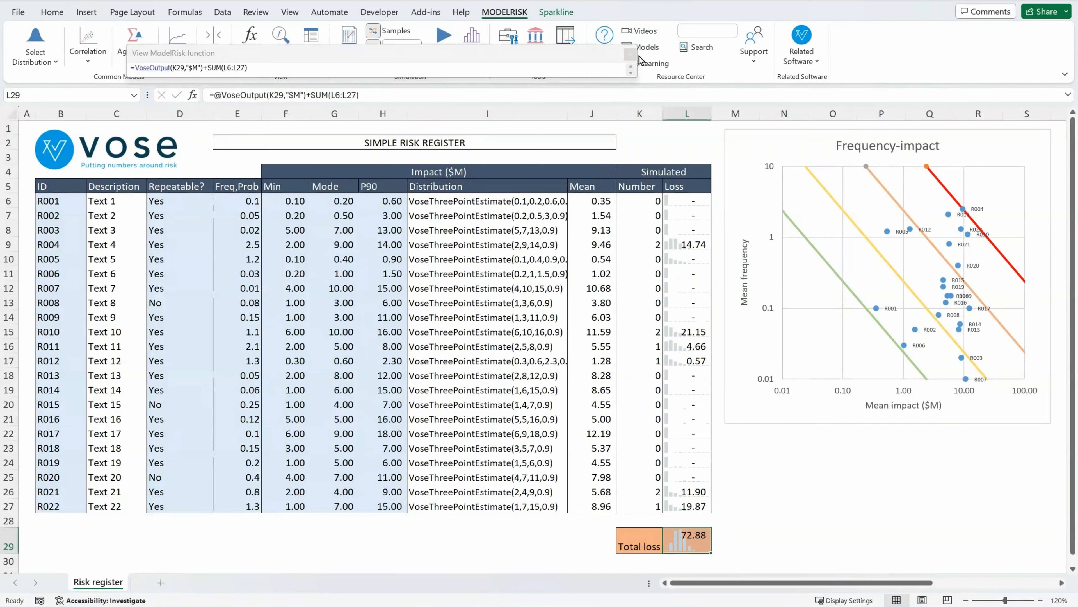
click(630, 55)
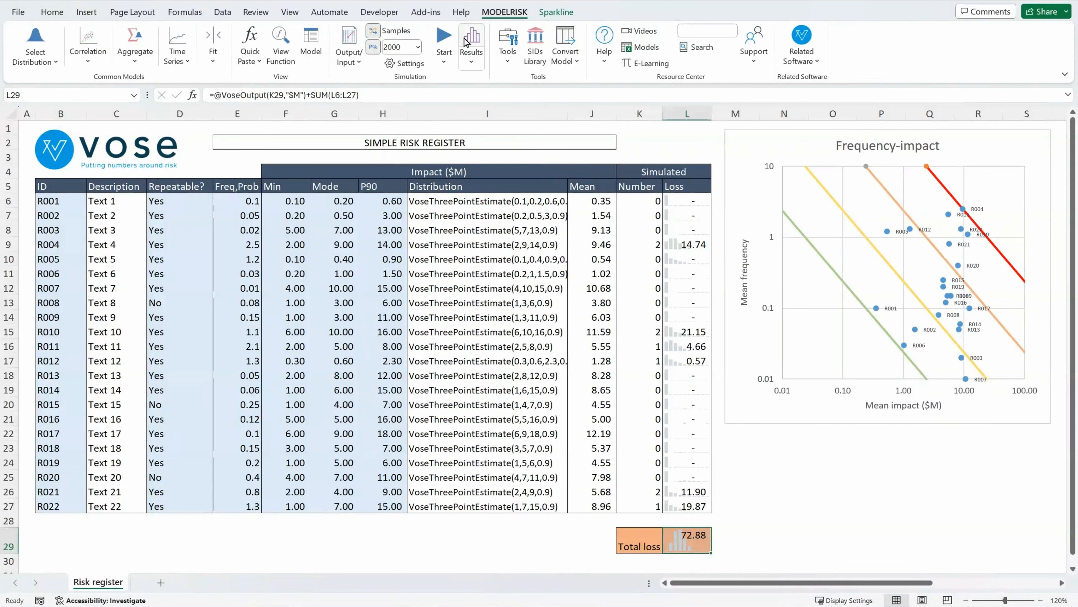
Run the ModelRisk simulation of the risk register without saving the current simulation results
click(446, 38)
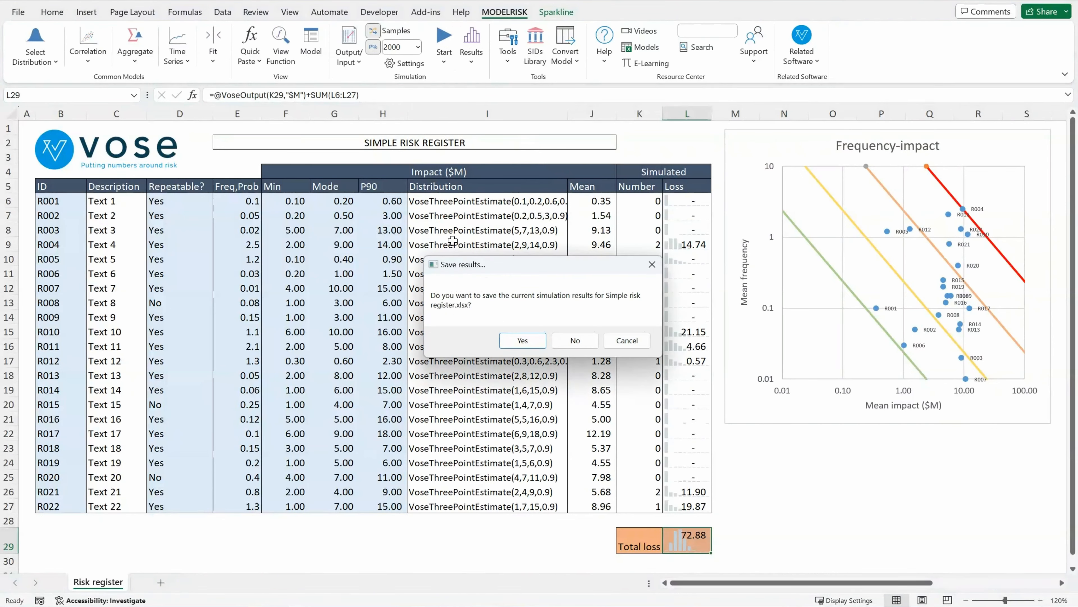
click(576, 341)
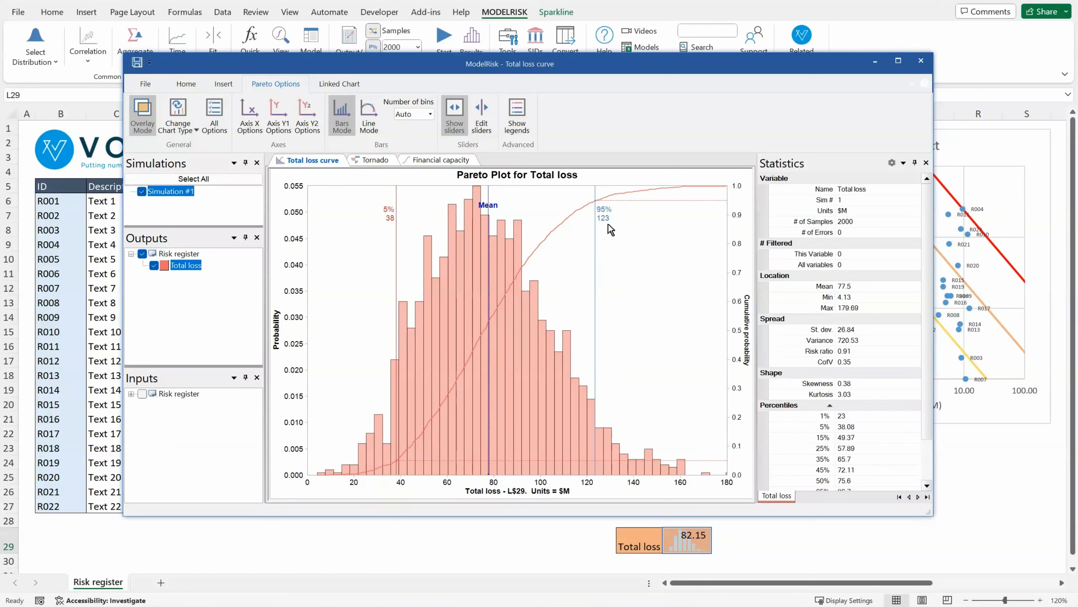
Examine the Tornado plot of the individual risks' effect on Total loss, and the Exposure v Financial Capacity curve at x = 120
click(376, 160)
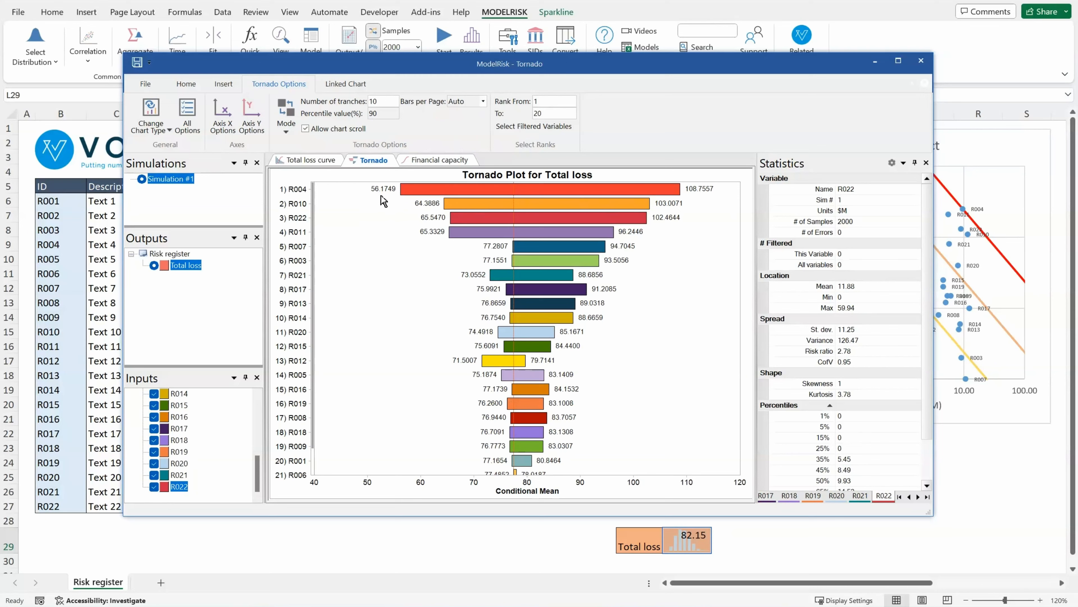
mouse_move(531, 249)
mouse_move(432, 217)
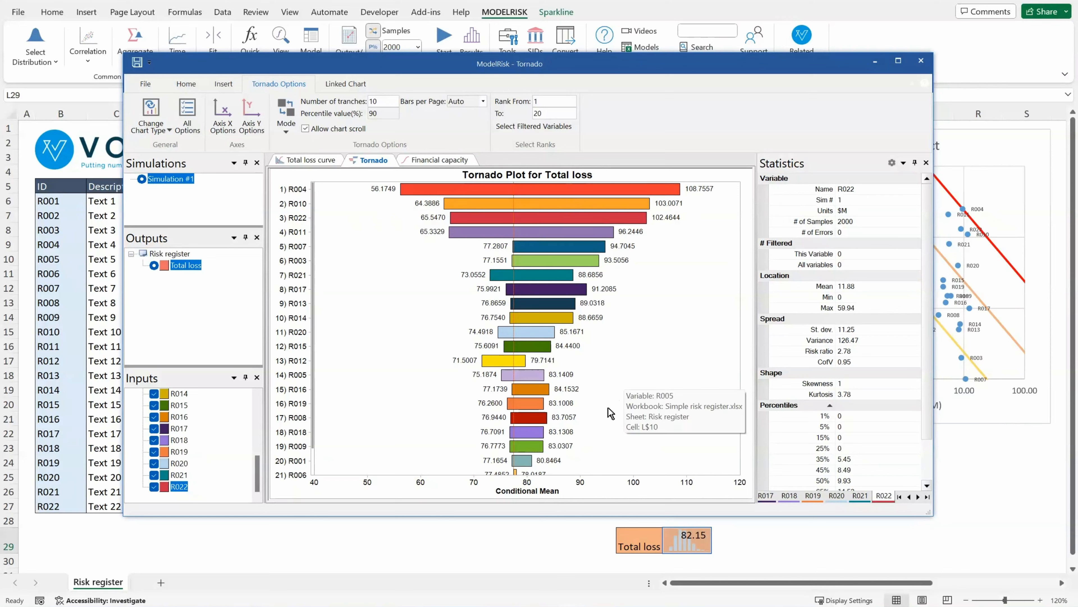
mouse_move(577, 316)
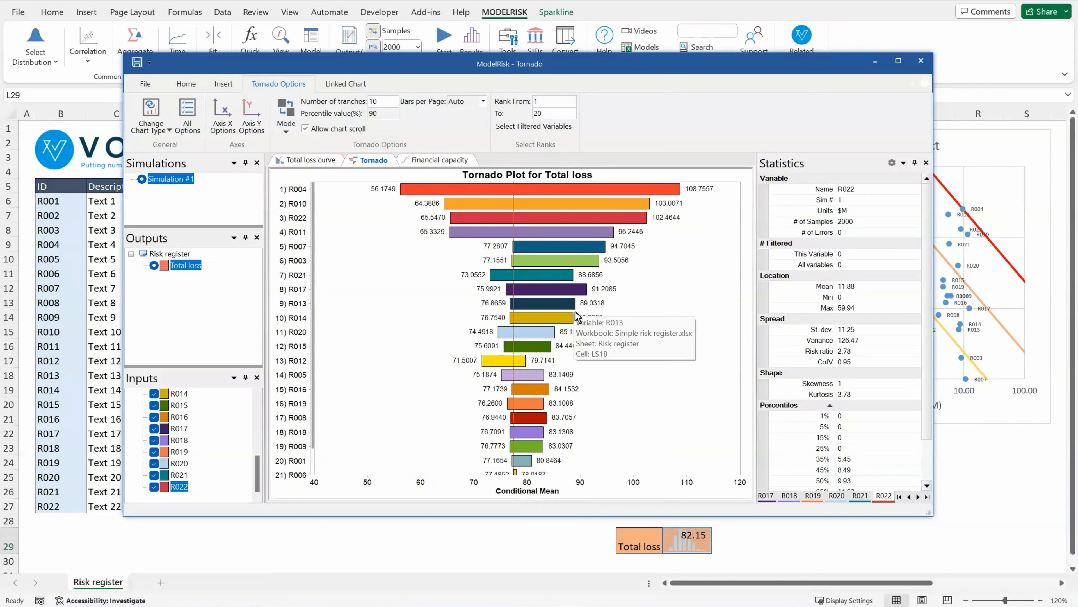
mouse_move(528, 200)
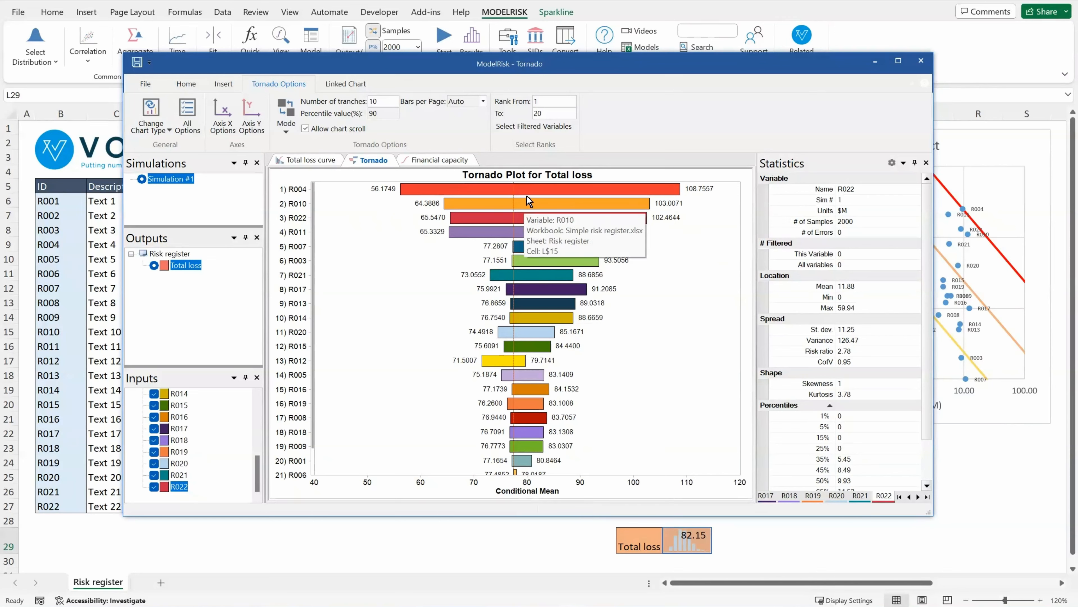
click(437, 160)
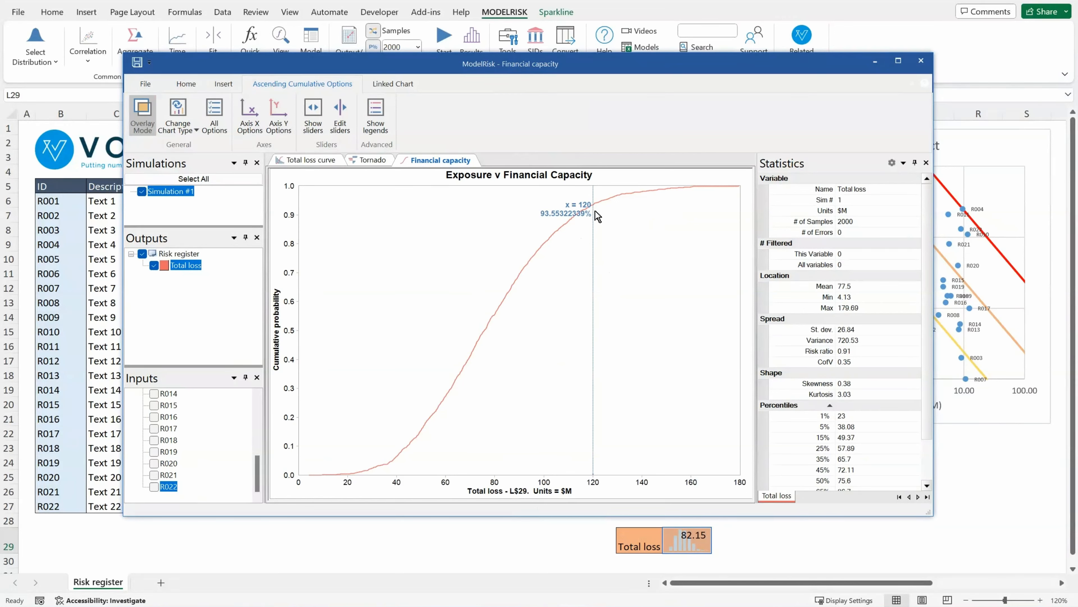
mouse_move(589, 215)
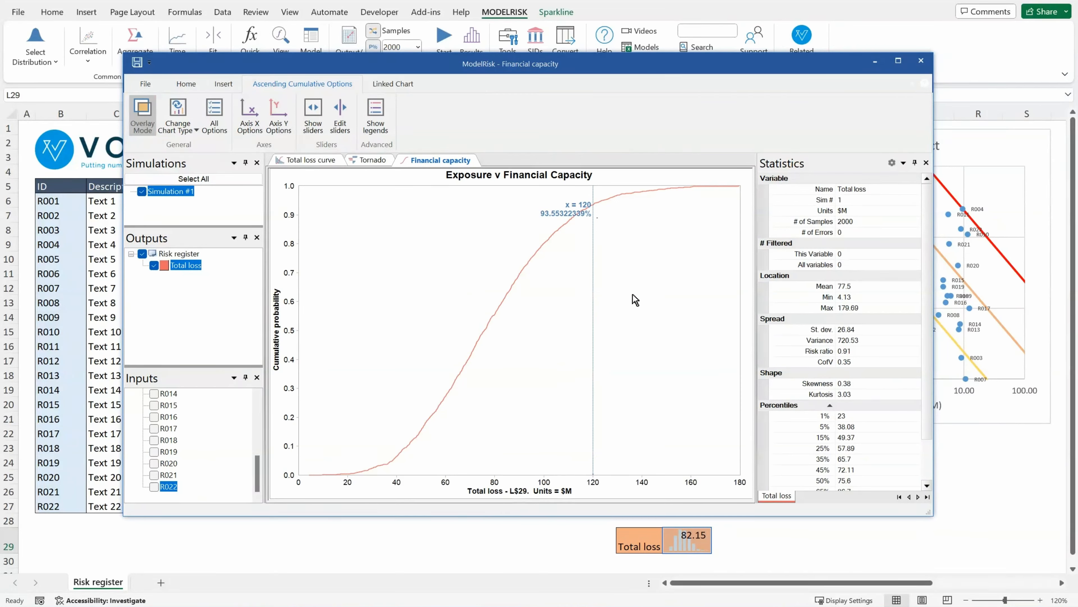